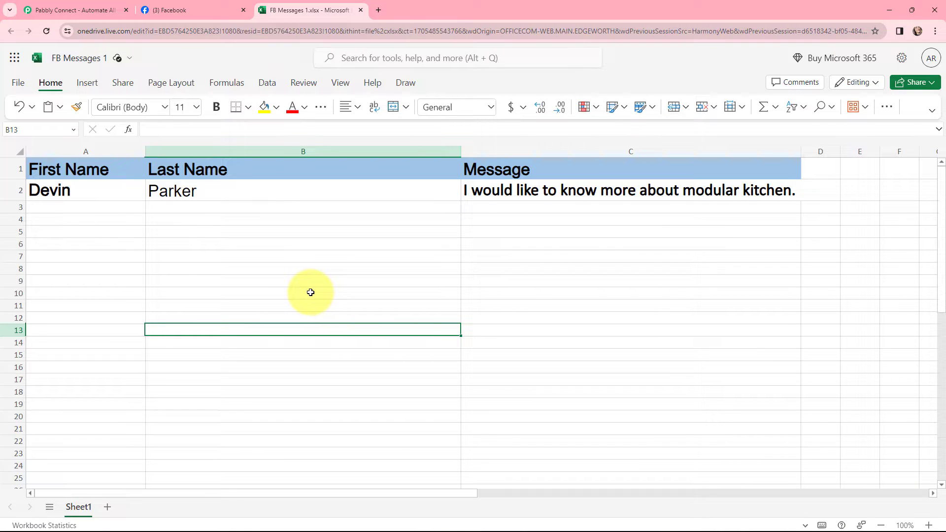
# Switch to the Pabbly Connect site, sign in to the account, and open the Pabbly Connect dashboard
pyautogui.hotkey('ctrl', '1')
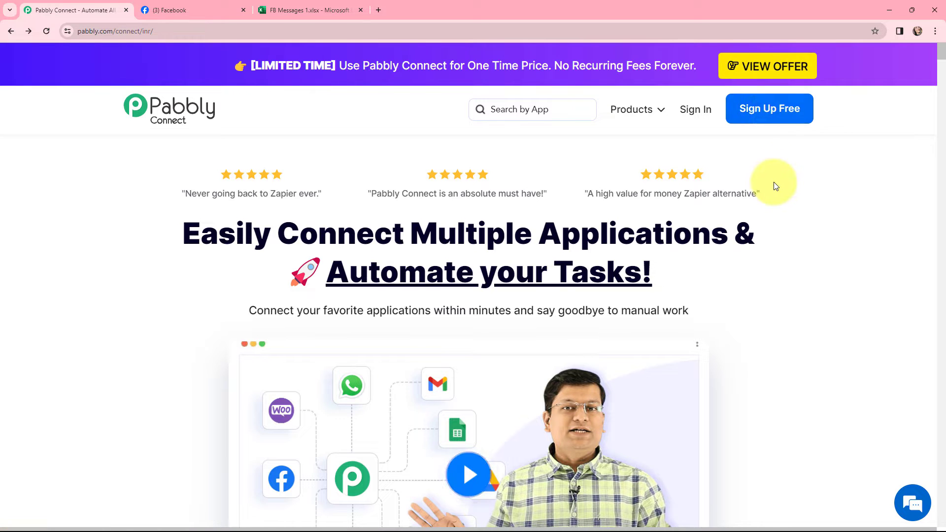
pyautogui.click(701, 109)
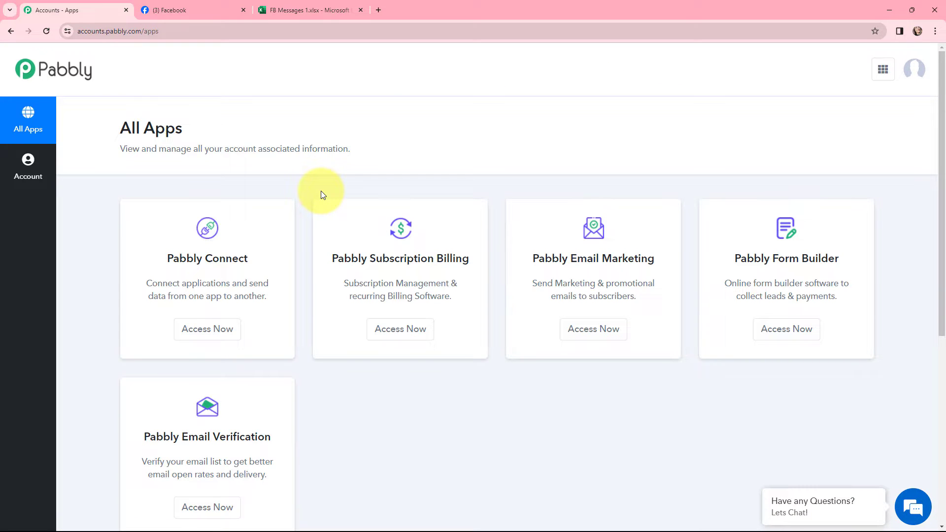
pyautogui.click(190, 333)
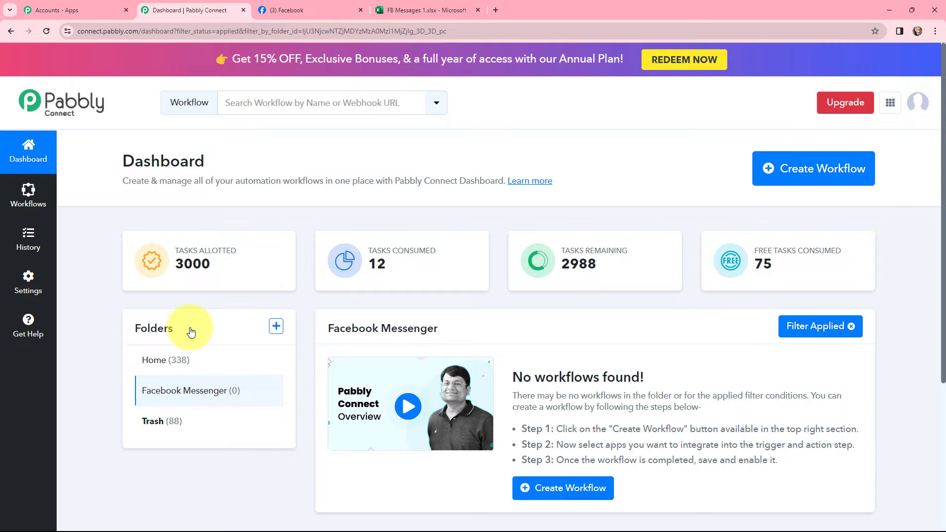
# Create a workflow named "Send Facebook Messenger Chat Messages in Microsoft Excel" in the Facebook Messenger folder
pyautogui.click(802, 171)
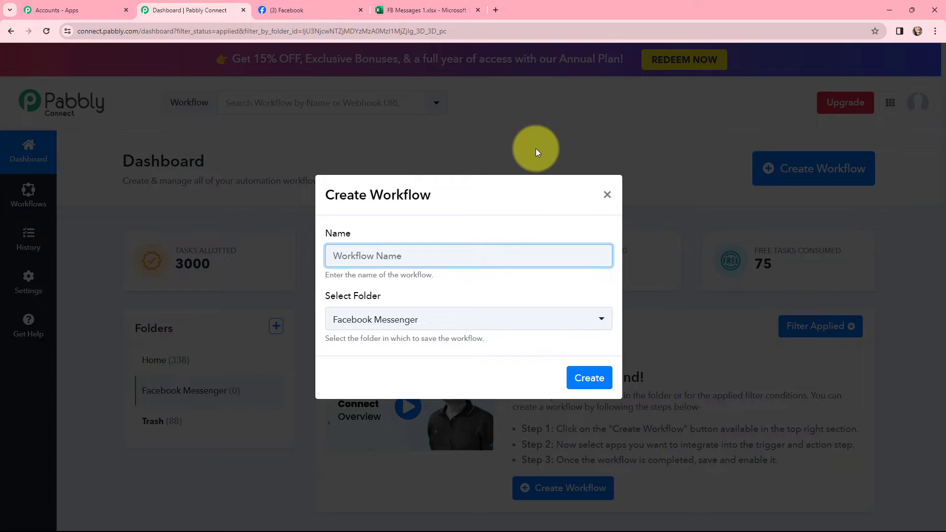
pyautogui.write('Send Facebook Messenger Chat Messages in Microsoft Excel')
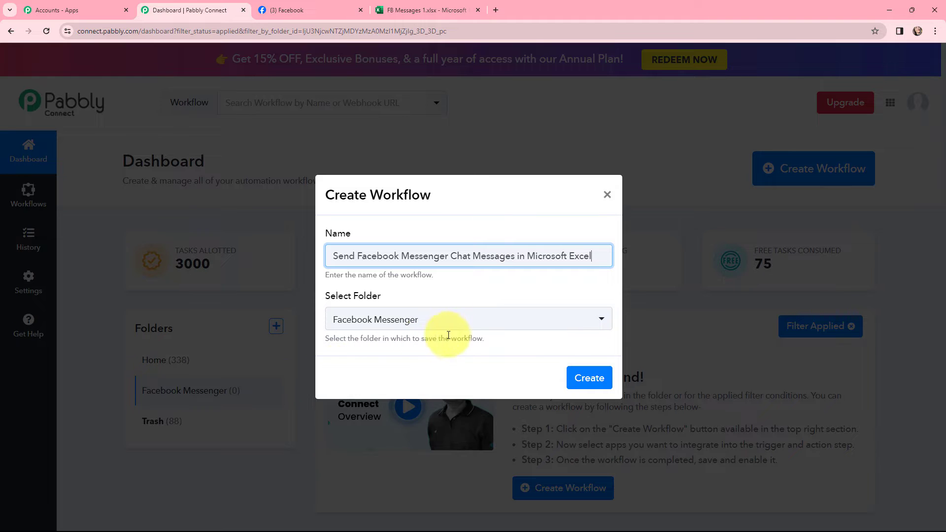
pyautogui.click(589, 378)
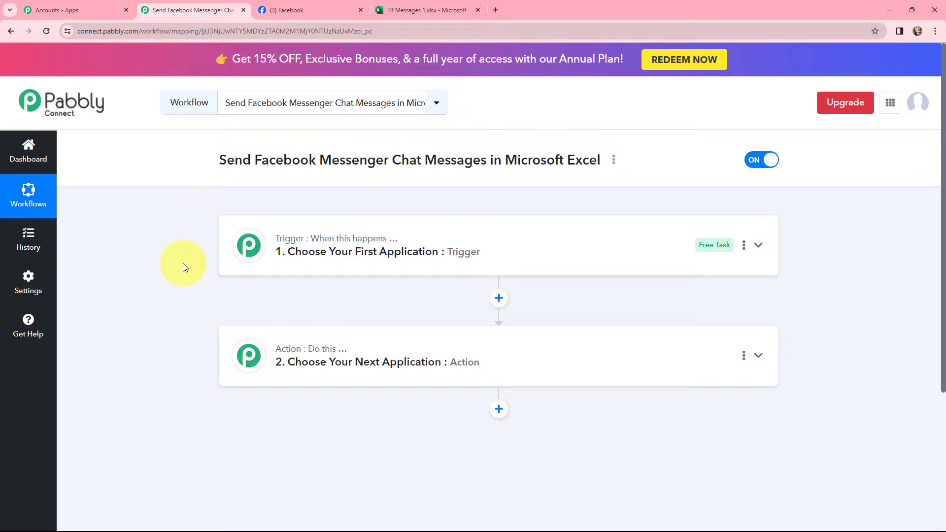
# Set the workflow's trigger to Facebook Messenger with the event New Message Sent to Page
pyautogui.moveTo(276, 249)
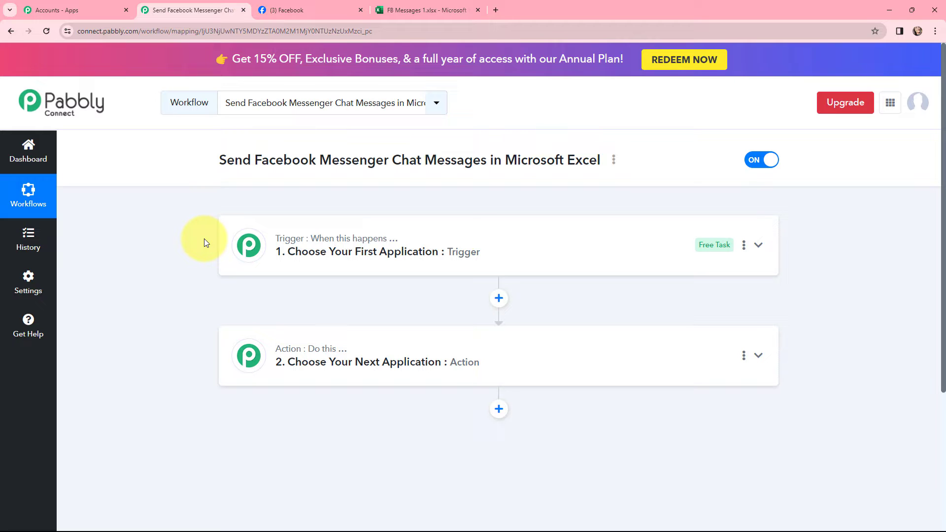
pyautogui.click(288, 240)
pyautogui.click(290, 313)
pyautogui.write('f')
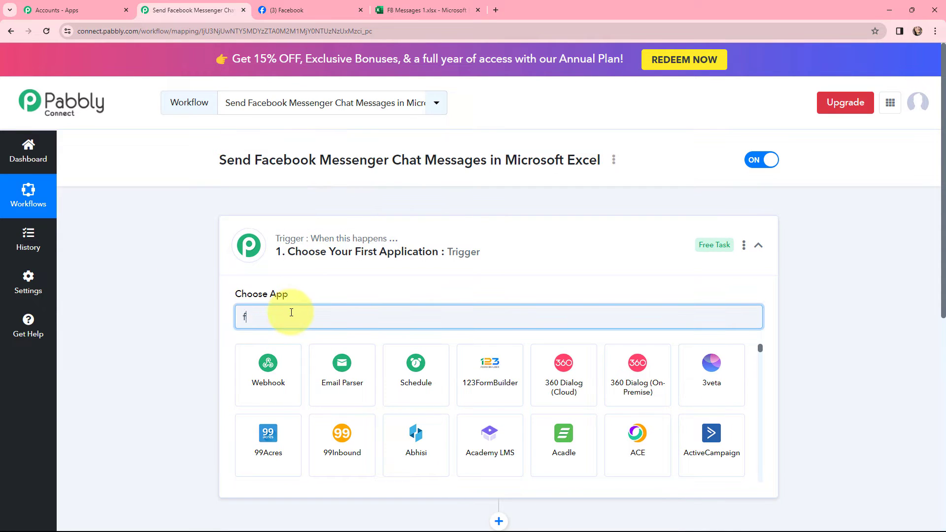
pyautogui.write('aceboo')
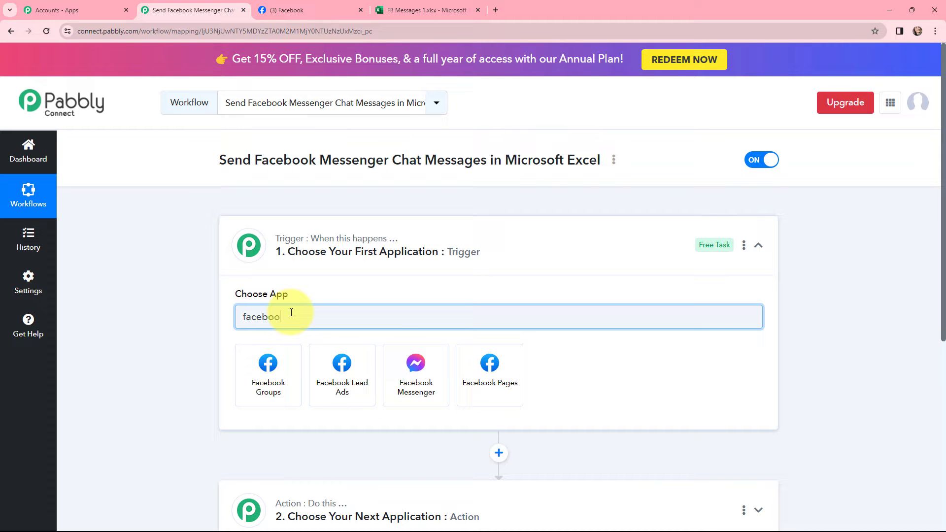
pyautogui.click(413, 381)
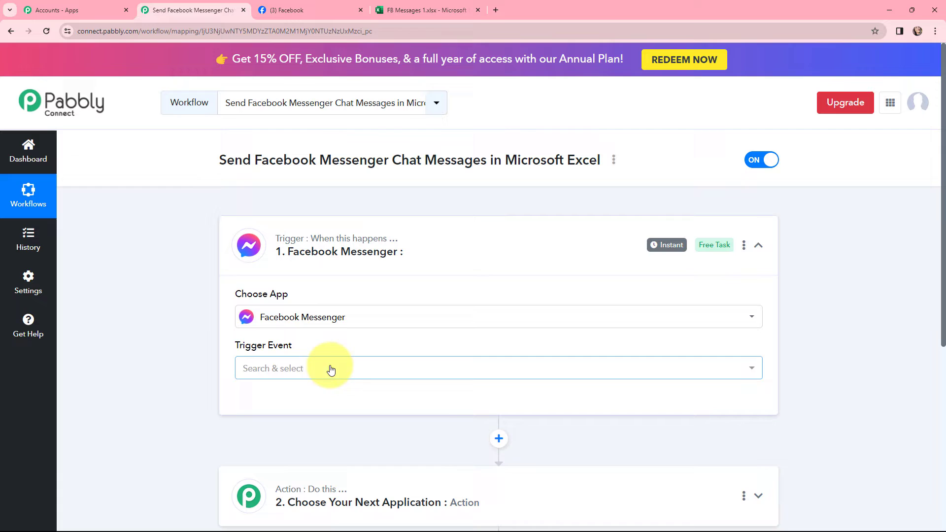
pyautogui.click(320, 367)
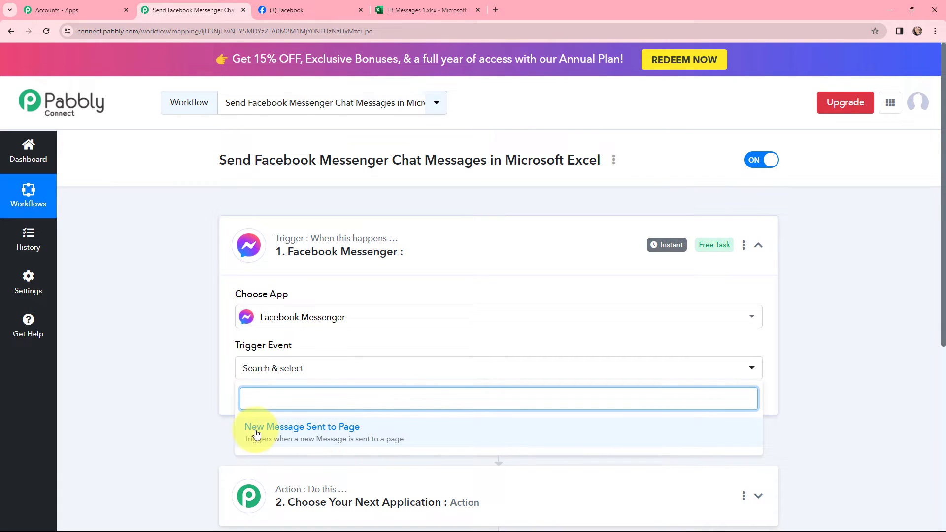
pyautogui.click(372, 432)
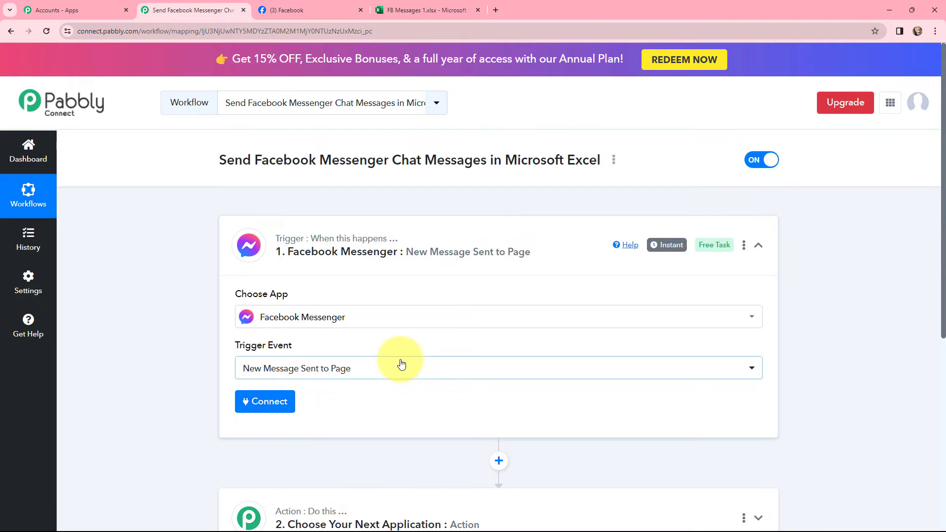
# Set the workflow's action to Microsoft Excel with the event Add Row To Worksheet, and collapse the action step
pyautogui.scroll(-4, 402, 345)
pyautogui.click(401, 320)
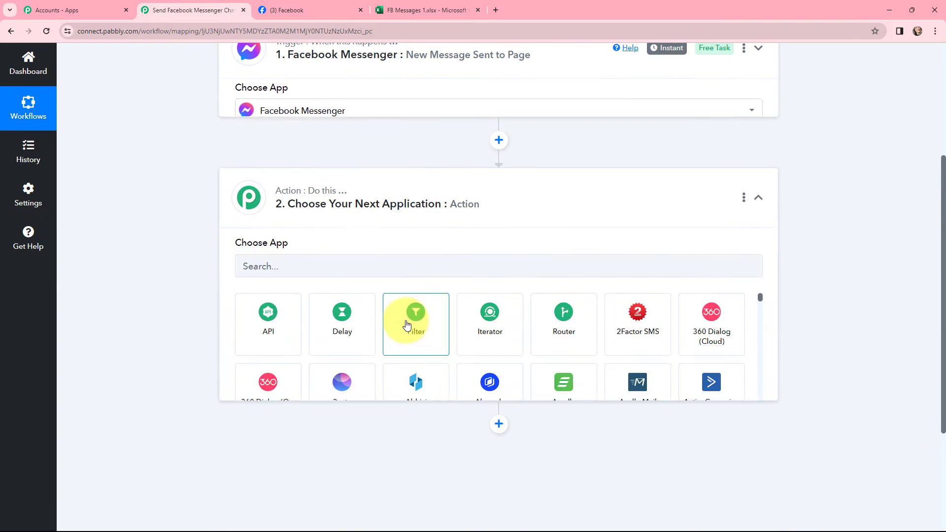
pyautogui.click(328, 256)
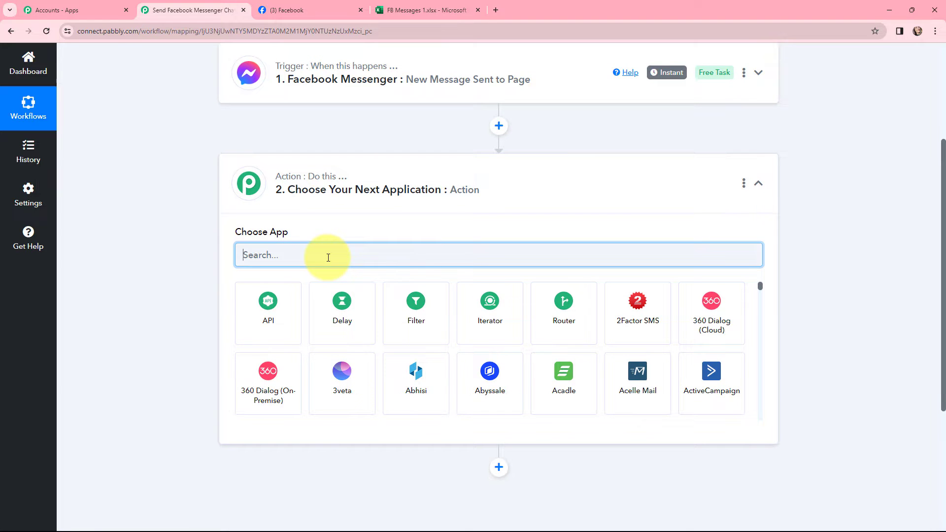
pyautogui.write('micros')
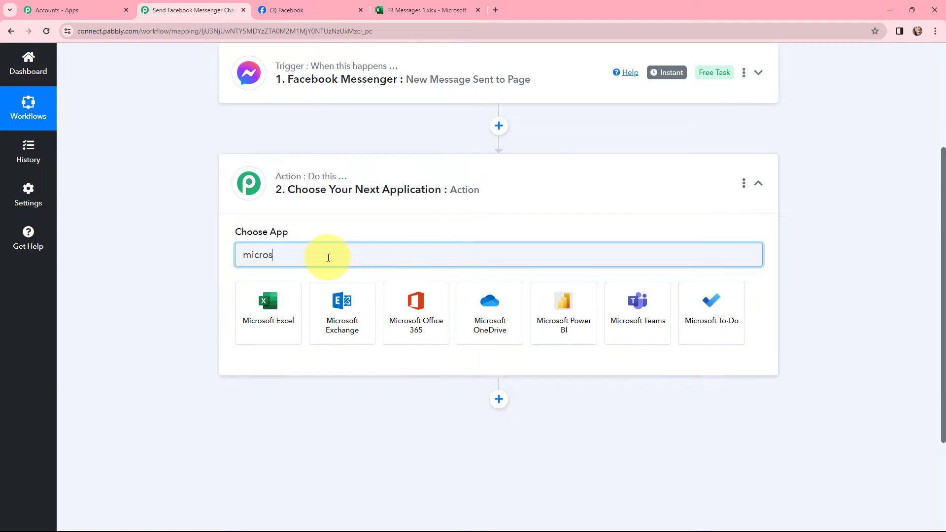
pyautogui.write('oft')
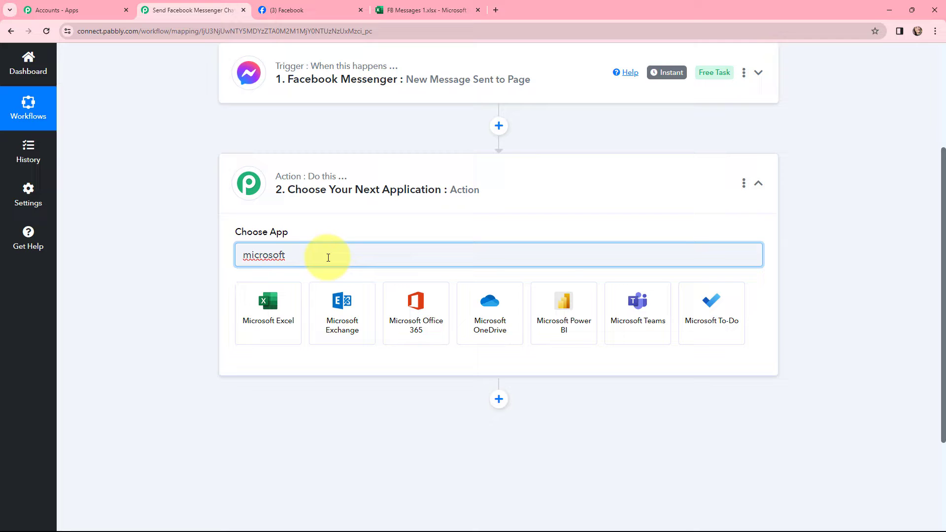
pyautogui.click(272, 318)
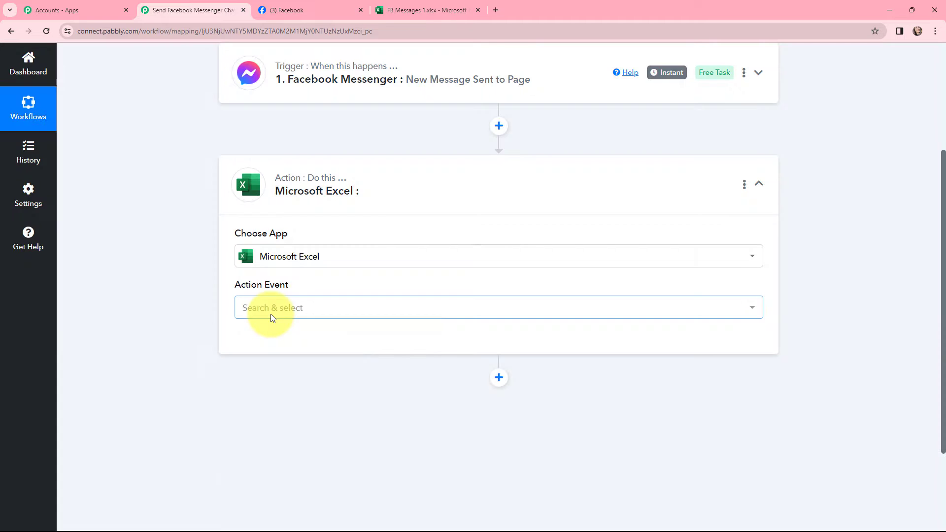
pyautogui.click(272, 317)
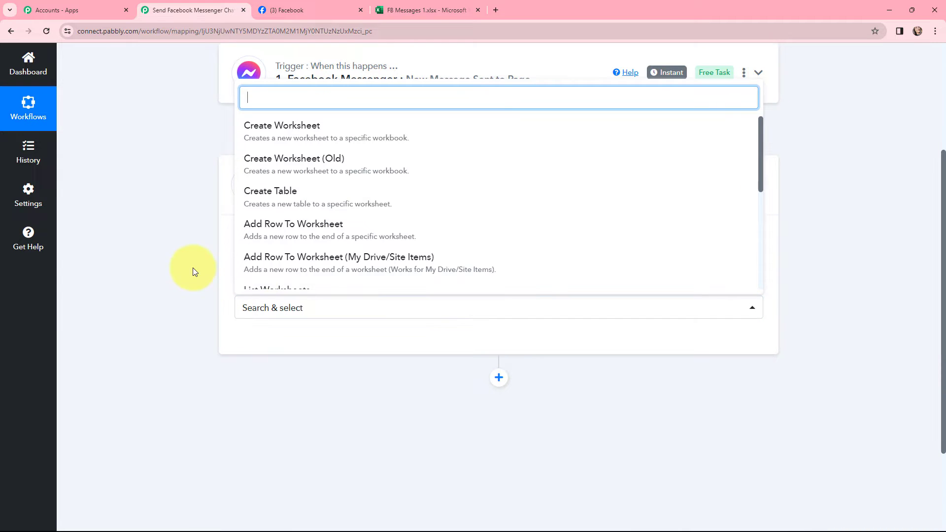
pyautogui.click(291, 227)
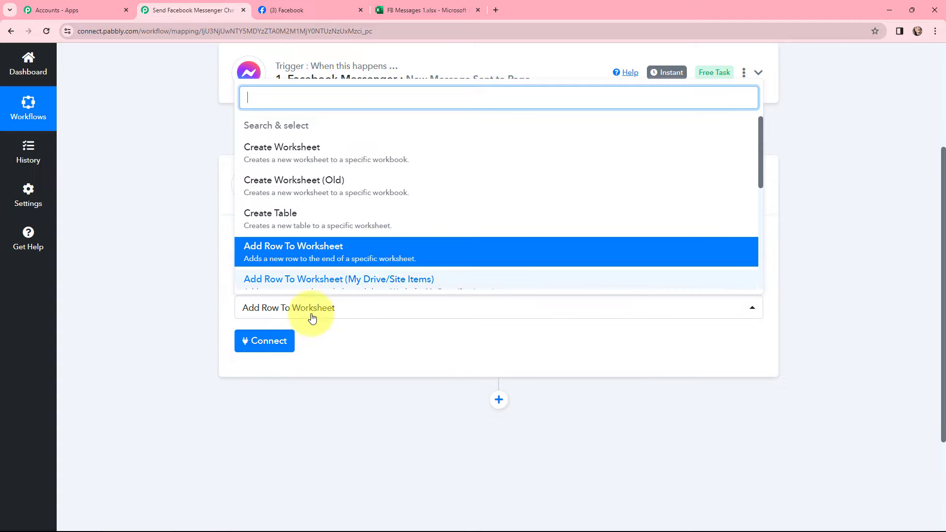
pyautogui.click(152, 302)
pyautogui.scroll(1, 231, 221)
pyautogui.click(247, 227)
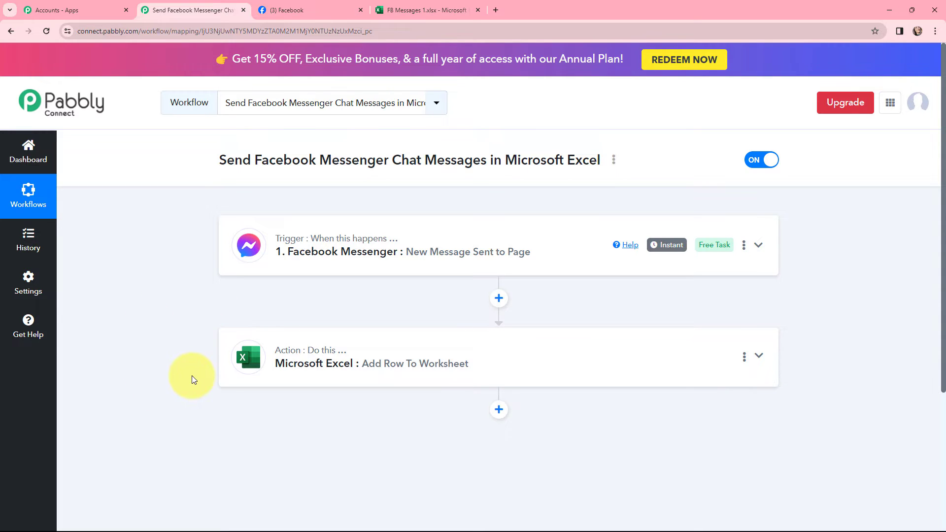
# Connect the Facebook Messenger trigger to the Facebook account through a new connection
pyautogui.click(238, 245)
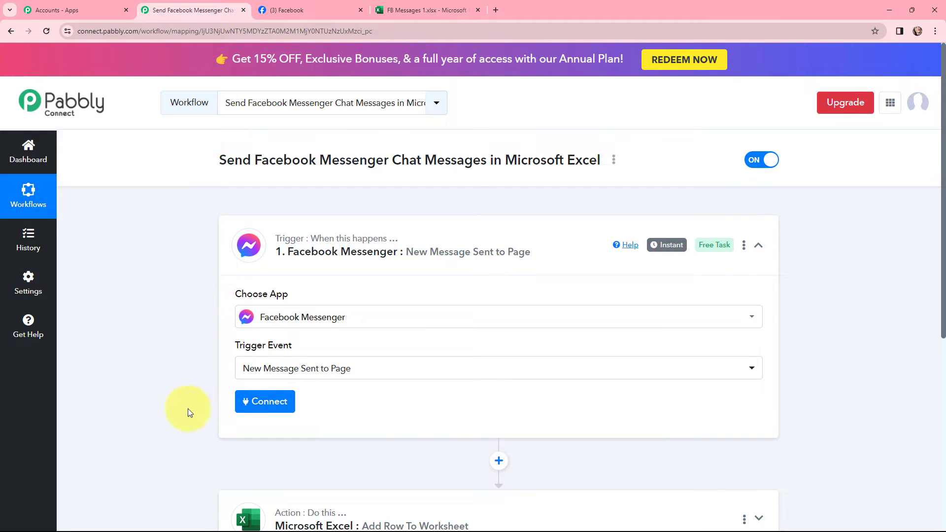
pyautogui.click(266, 402)
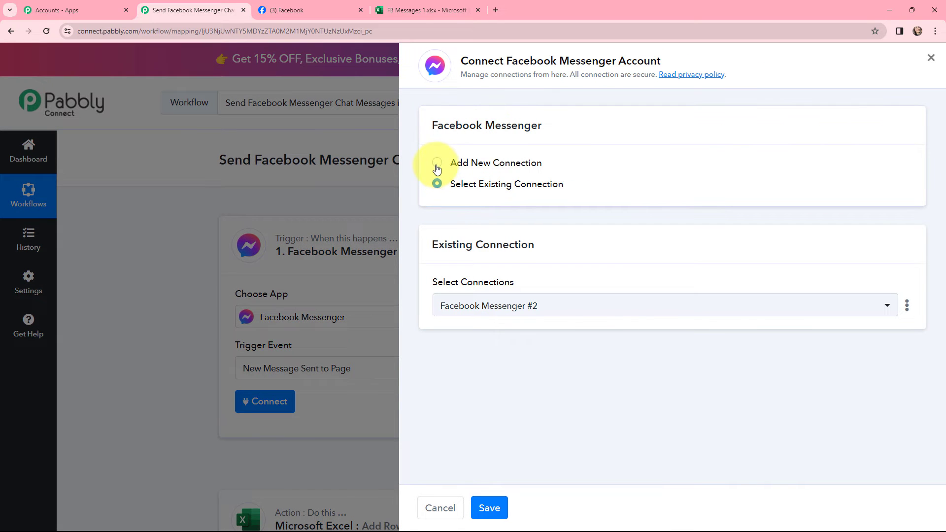
pyautogui.click(436, 164)
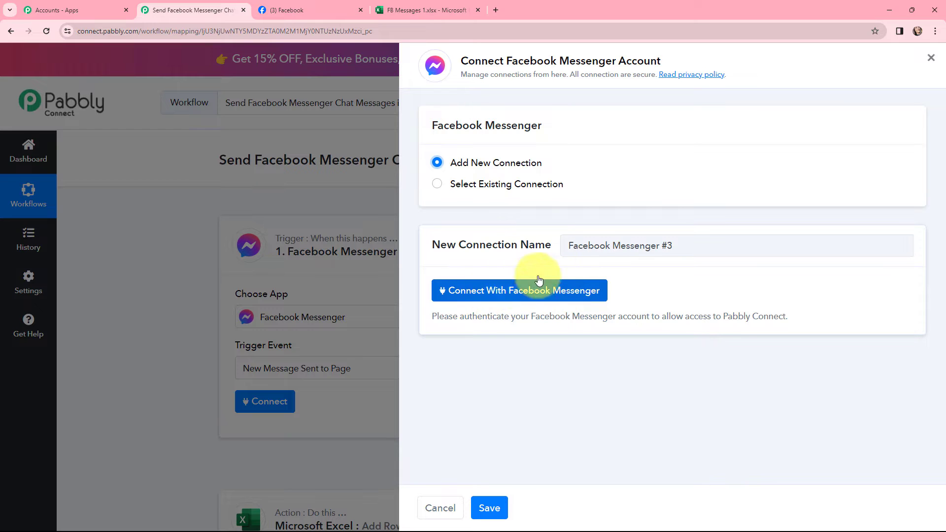
pyautogui.click(483, 294)
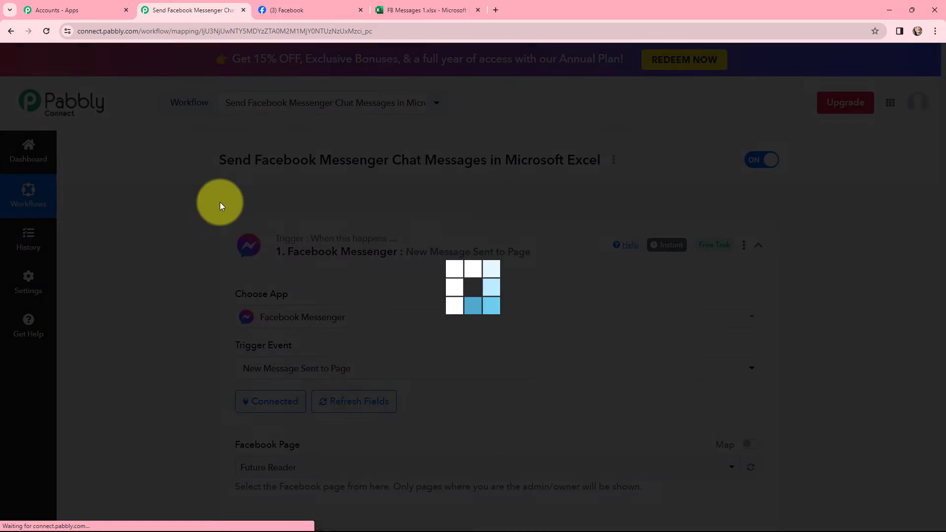
# Select Kitchen cuddles as the trigger's Facebook page, then save the trigger and send a test request
pyautogui.scroll(-1, 217, 199)
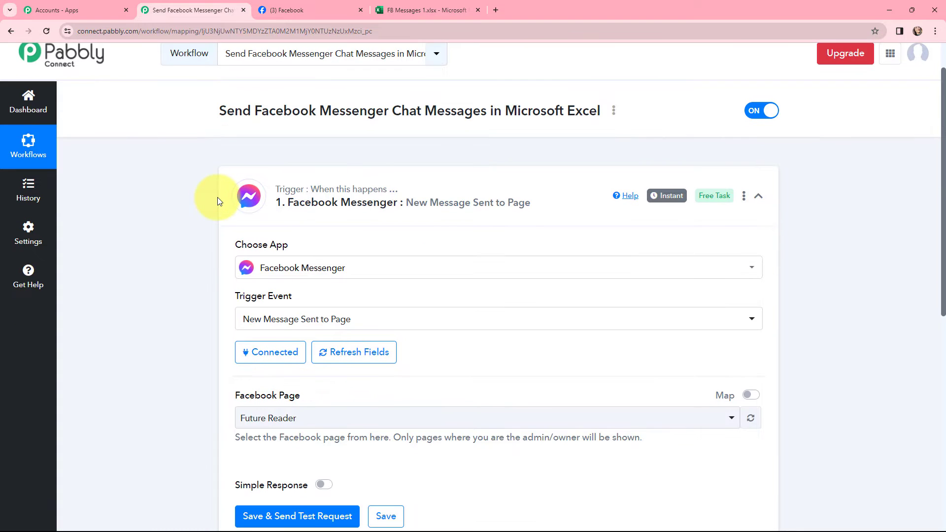
pyautogui.scroll(-1, 217, 201)
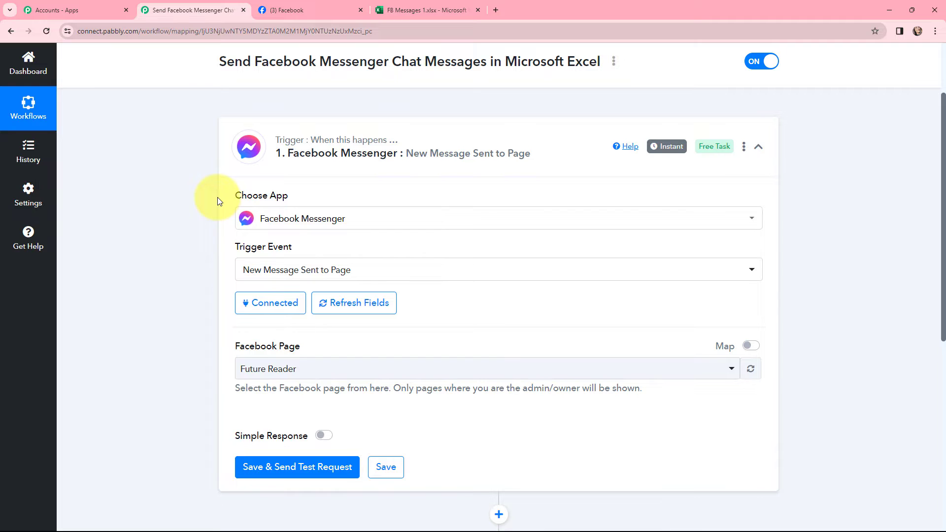
pyautogui.scroll(-1, 219, 201)
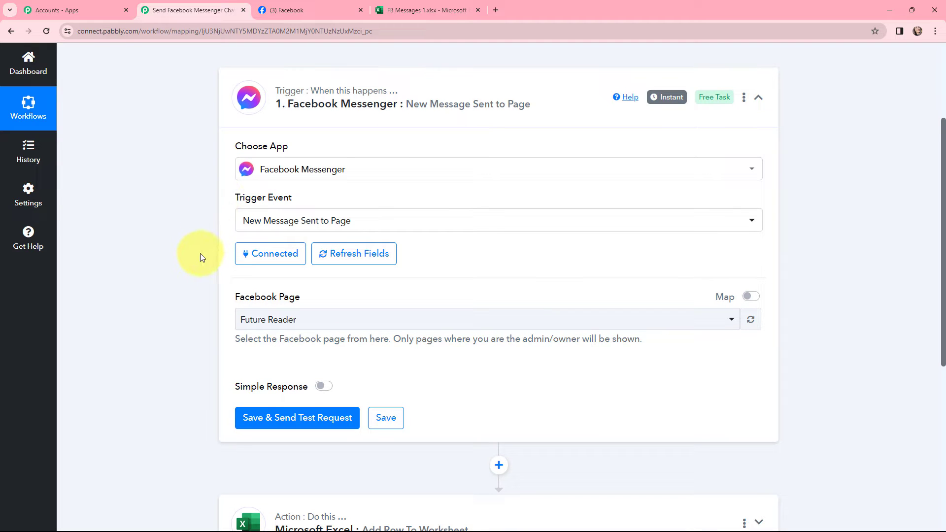
pyautogui.click(328, 325)
pyautogui.click(284, 10)
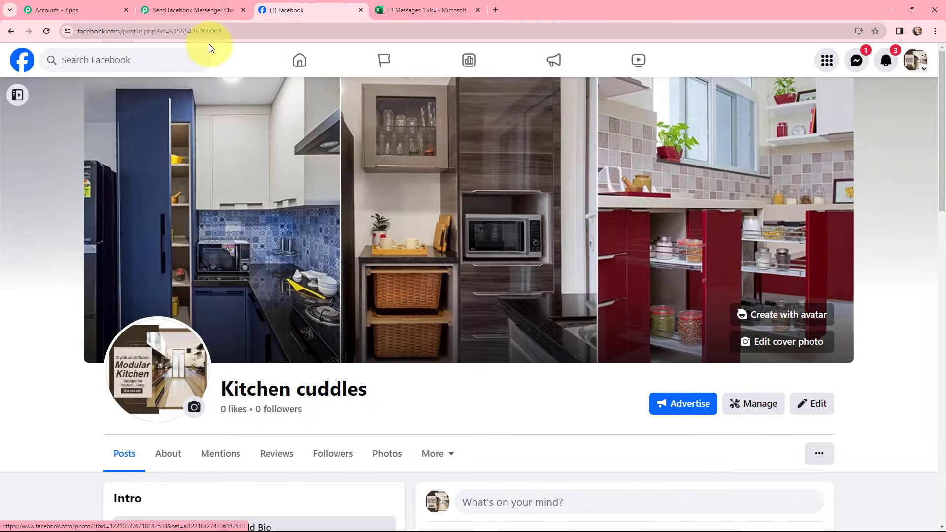
pyautogui.click(190, 10)
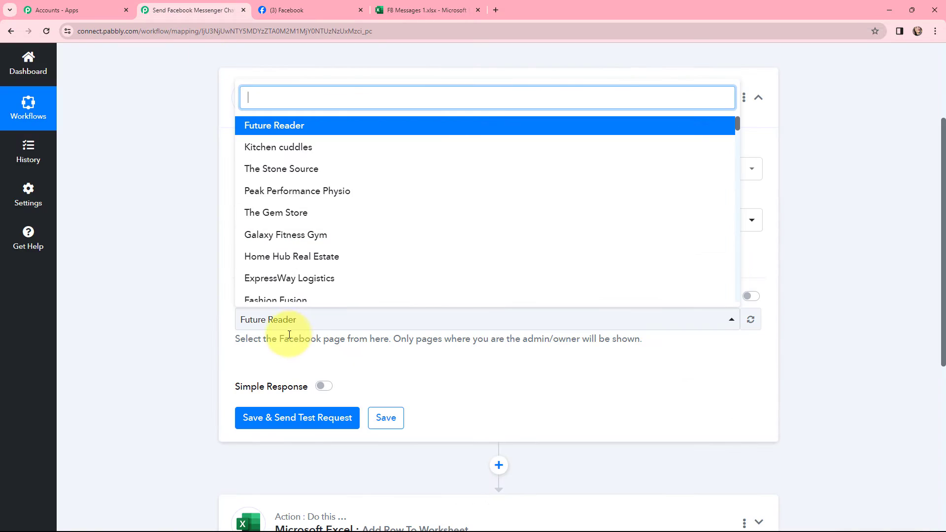
pyautogui.click(274, 148)
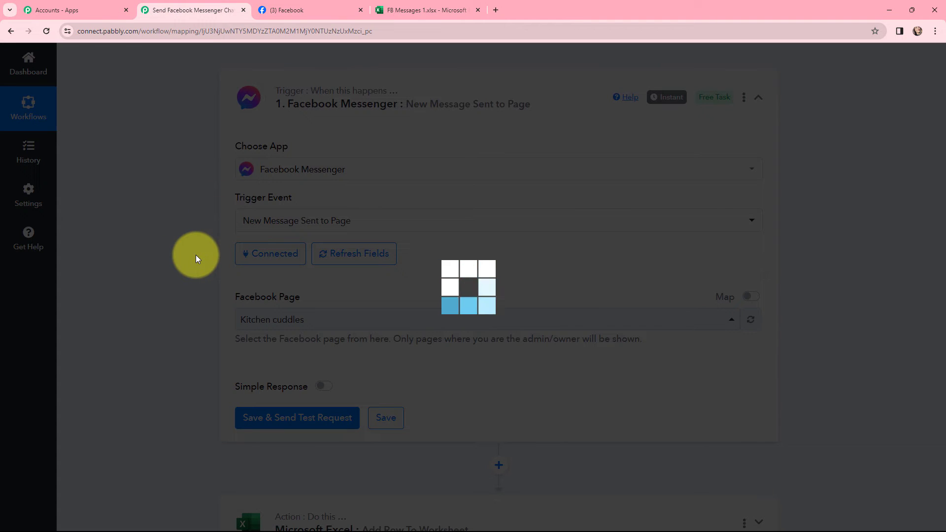
pyautogui.scroll(-1, 209, 250)
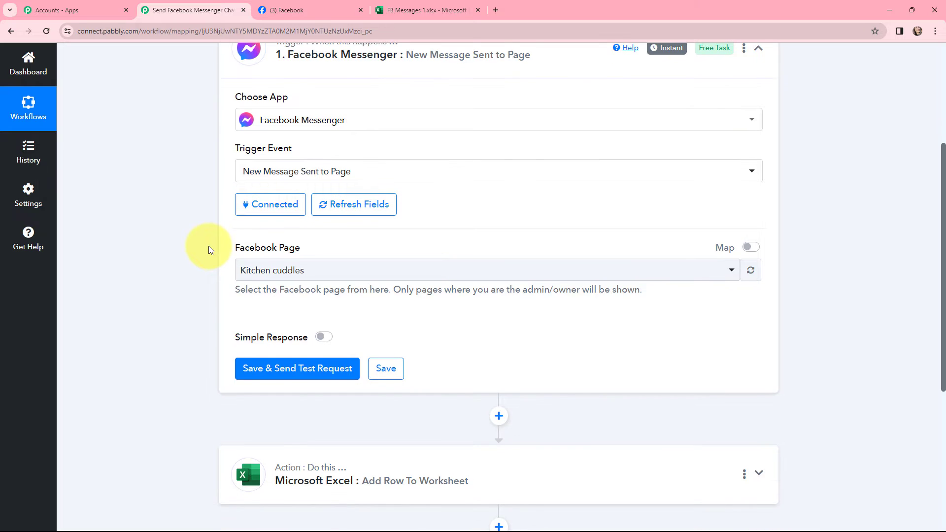
pyautogui.click(301, 373)
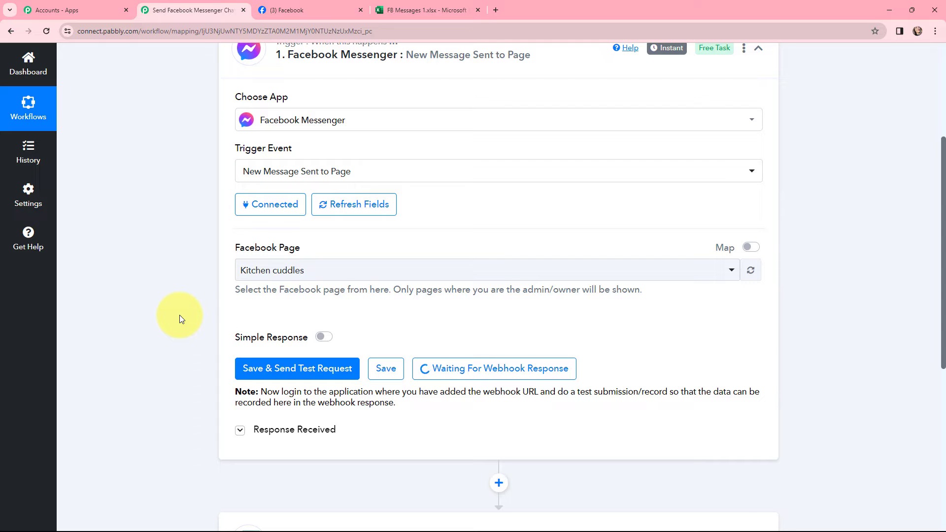
# Switch to the incognito browser window with the Kitchen cuddles Facebook page and check which profile is logged in
pyautogui.hotkey('alt', 'Tab')
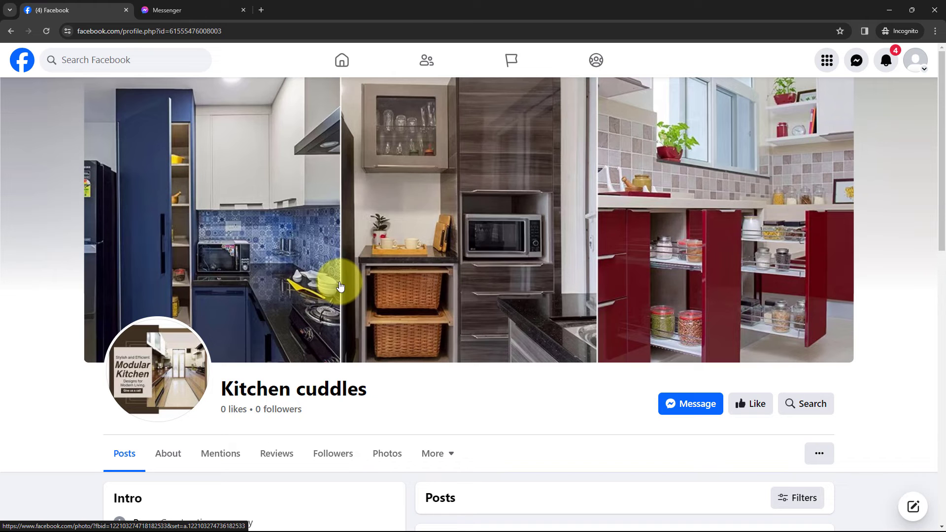
pyautogui.click(914, 64)
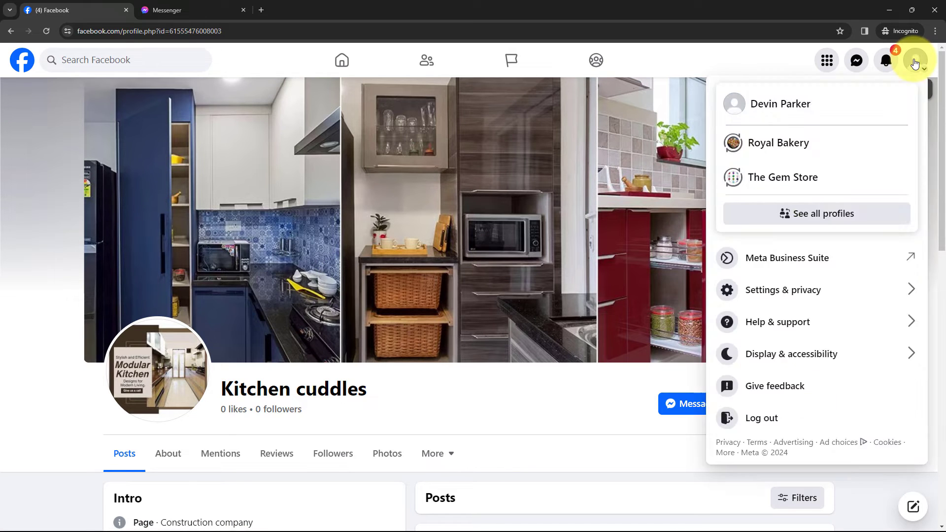
pyautogui.click(916, 66)
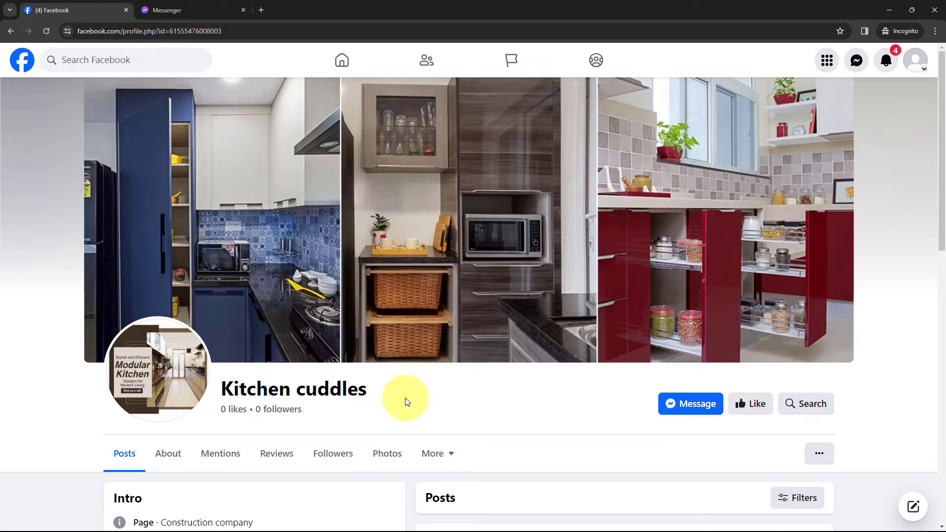
# Send the message "I would like to know more about modular kitchen." to the Kitchen cuddles page
pyautogui.click(683, 406)
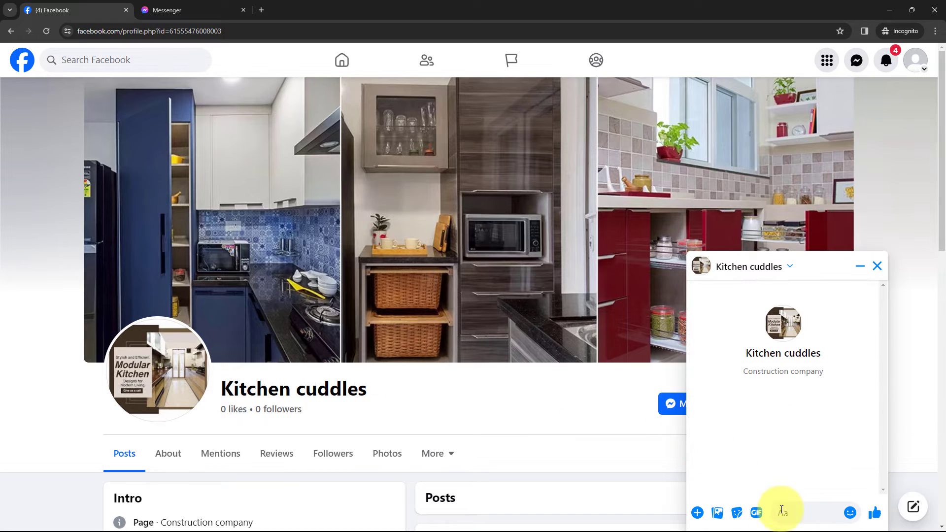
pyautogui.write('I would like to know more about modular kitchen.')
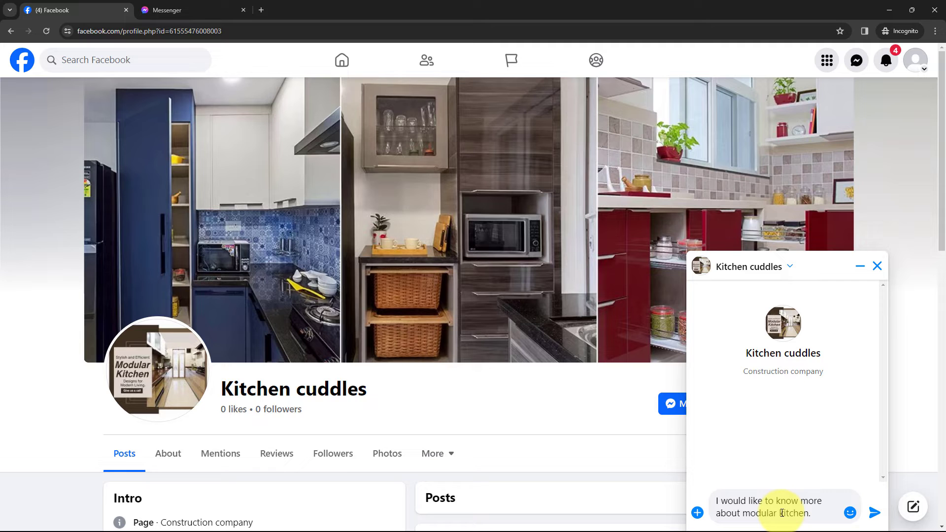
pyautogui.click(875, 513)
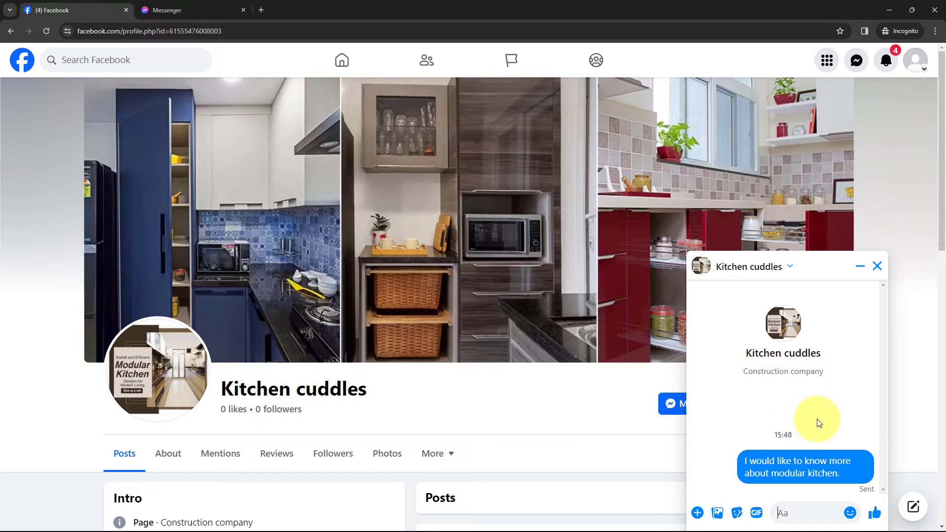
# Switch back to the Pabbly Connect window and examine the sender name, profile picture and message text in the trigger's received response
pyautogui.hotkey('alt', 'Tab')
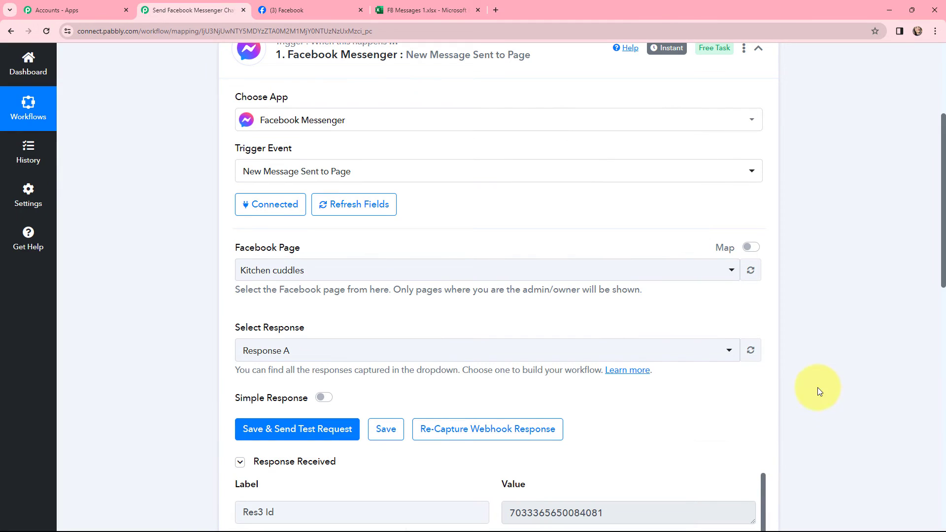
pyautogui.scroll(-7, 534, 244)
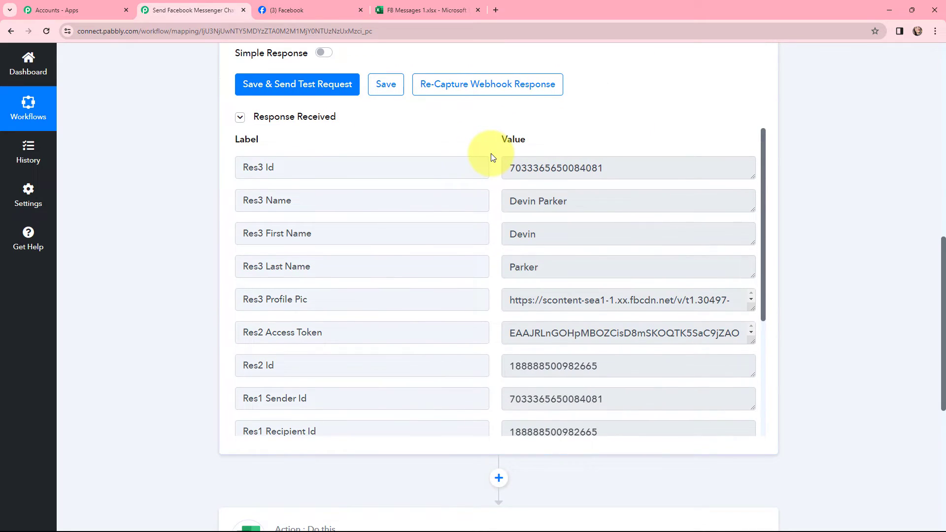
pyautogui.moveTo(566, 201); pyautogui.dragTo(487, 203)
pyautogui.moveTo(565, 235); pyautogui.dragTo(490, 232)
pyautogui.moveTo(540, 267); pyautogui.dragTo(522, 291)
pyautogui.scroll(-4, 520, 280)
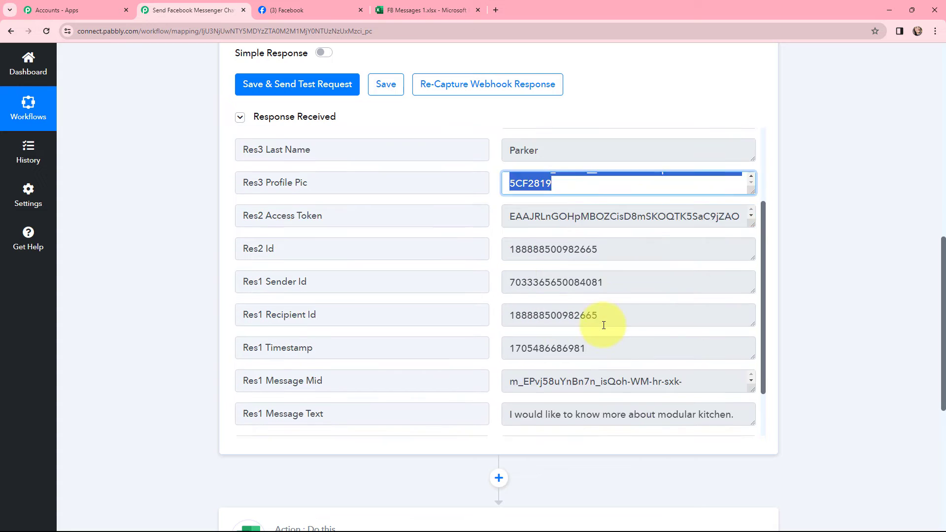
pyautogui.moveTo(739, 349); pyautogui.dragTo(489, 334)
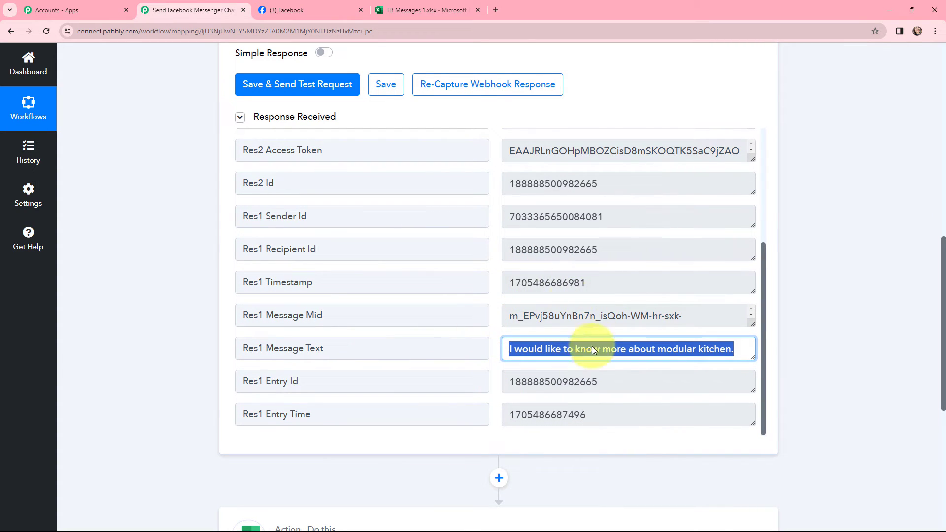
pyautogui.click(809, 333)
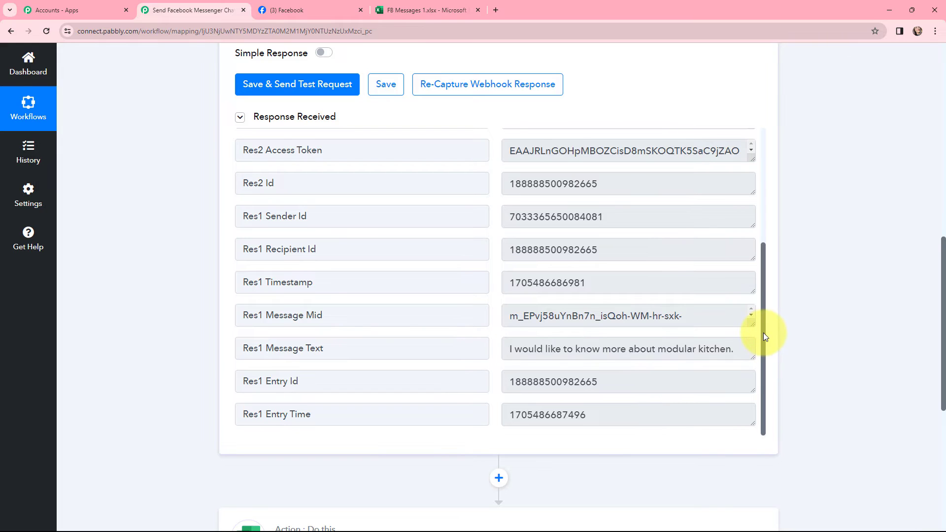
pyautogui.moveTo(763, 332); pyautogui.dragTo(762, 213)
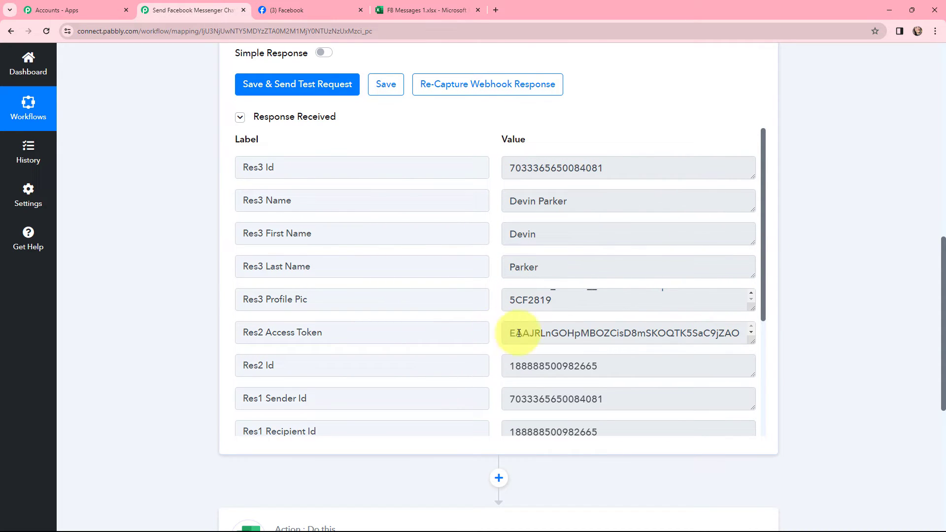
# Collapse the Facebook Messenger trigger and expand the Microsoft Excel action step
pyautogui.scroll(15, 192, 258)
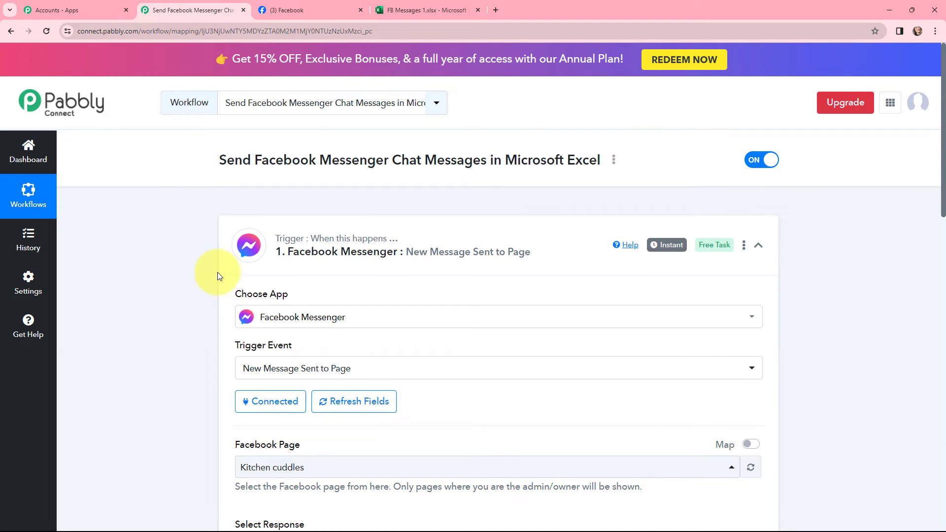
pyautogui.moveTo(663, 250)
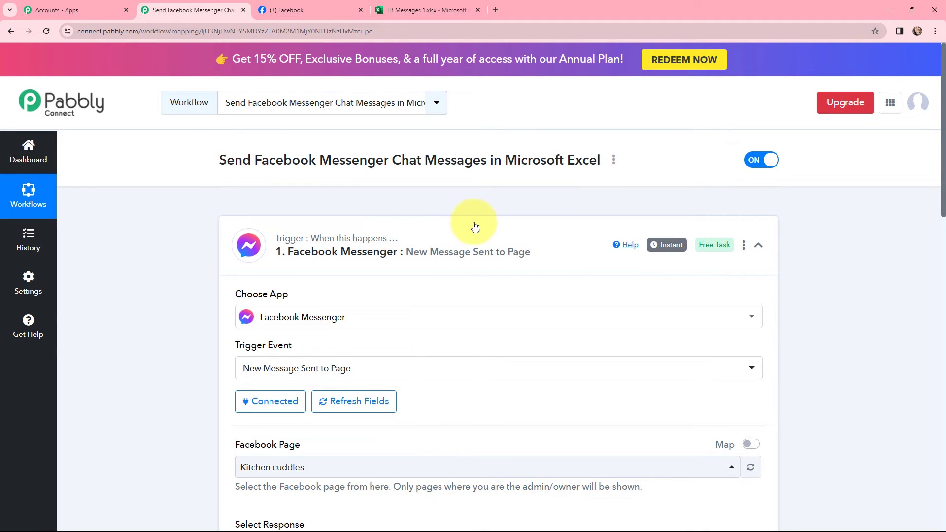
pyautogui.click(235, 226)
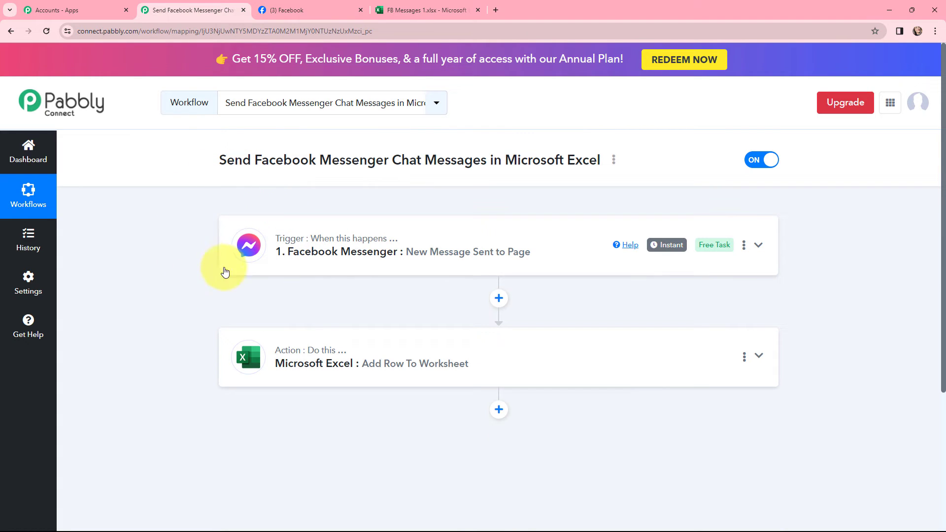
pyautogui.click(342, 363)
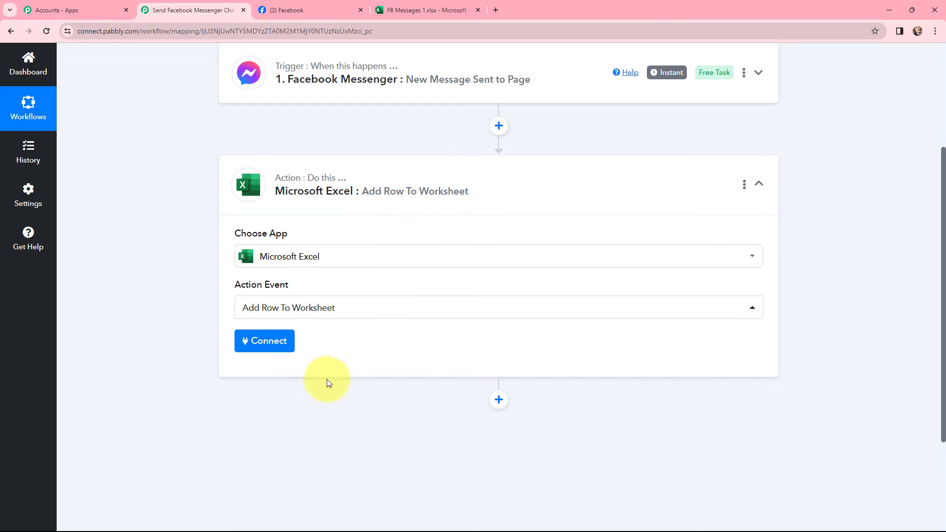
# Connect the Excel action through a new connection, accepting the requested Microsoft permissions, and select workbook FB Messages 1.xlsx with worksheet Sheet1
pyautogui.click(268, 340)
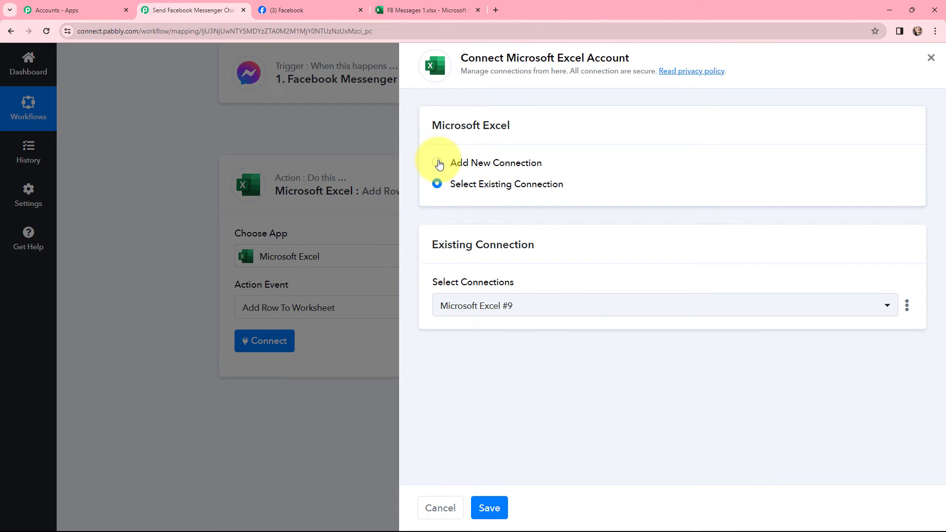
pyautogui.click(439, 163)
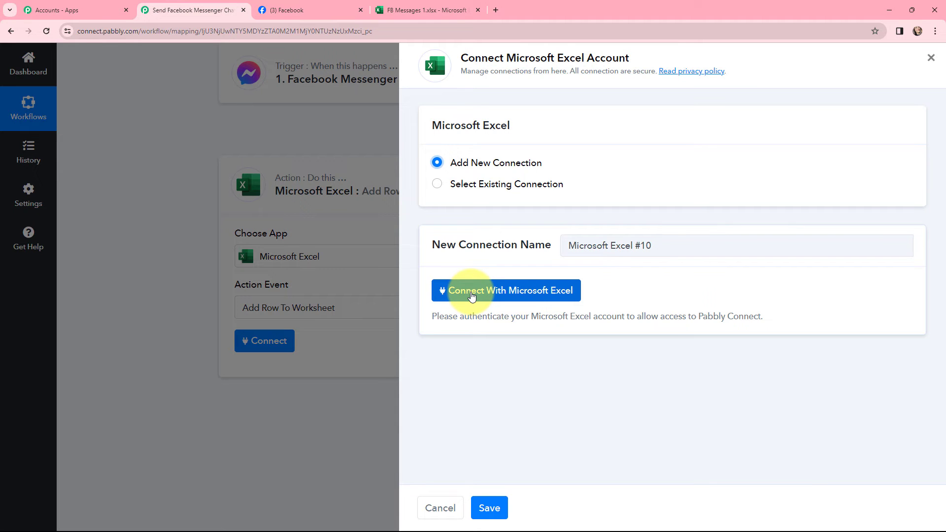
pyautogui.click(471, 291)
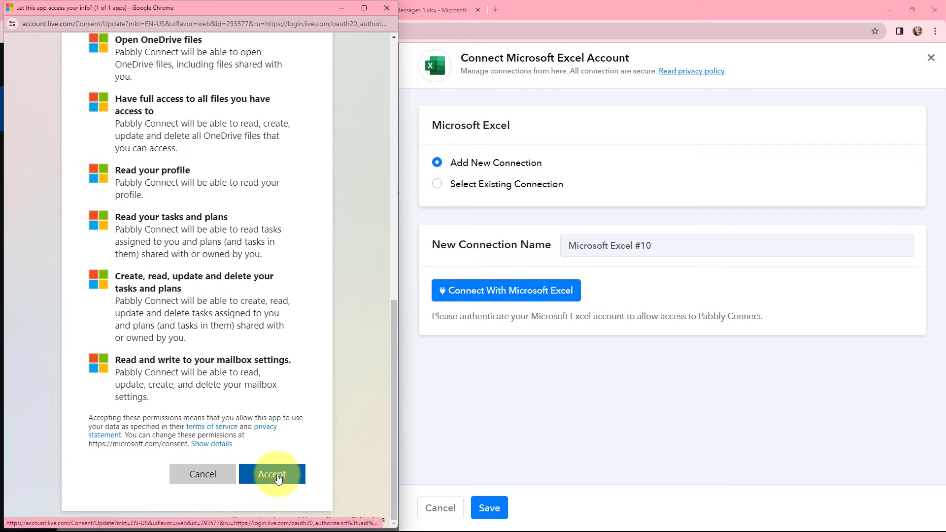
pyautogui.click(273, 474)
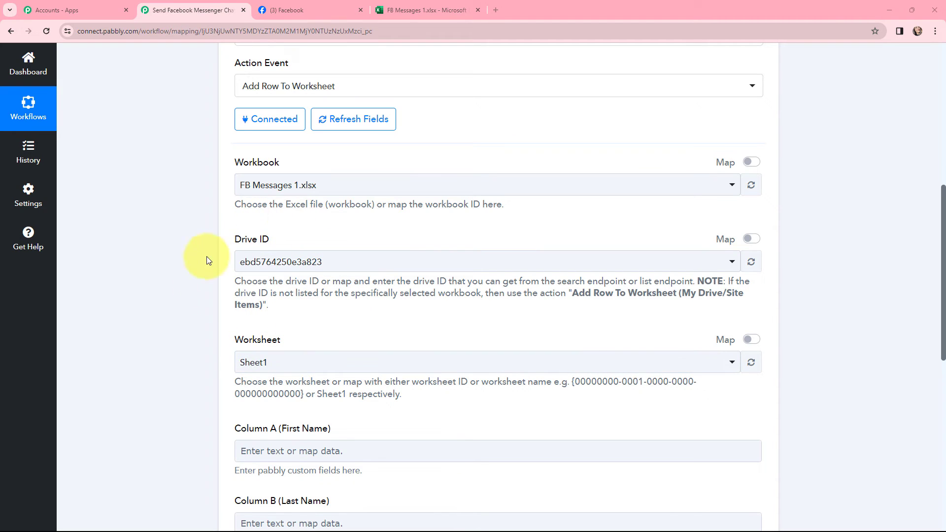
# Map Column A (First Name) to the trigger's Res3 First Name value
pyautogui.scroll(-4, 200, 218)
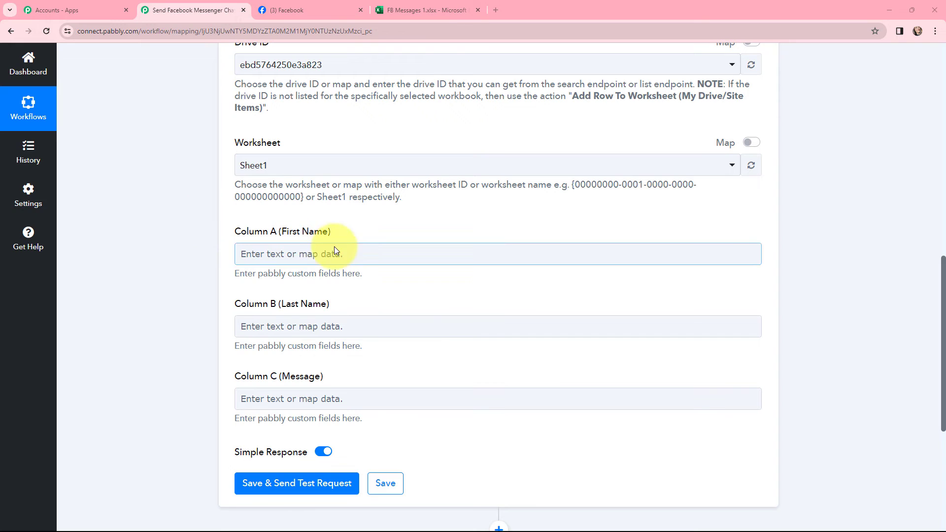
pyautogui.click(294, 253)
pyautogui.click(316, 256)
pyautogui.click(356, 336)
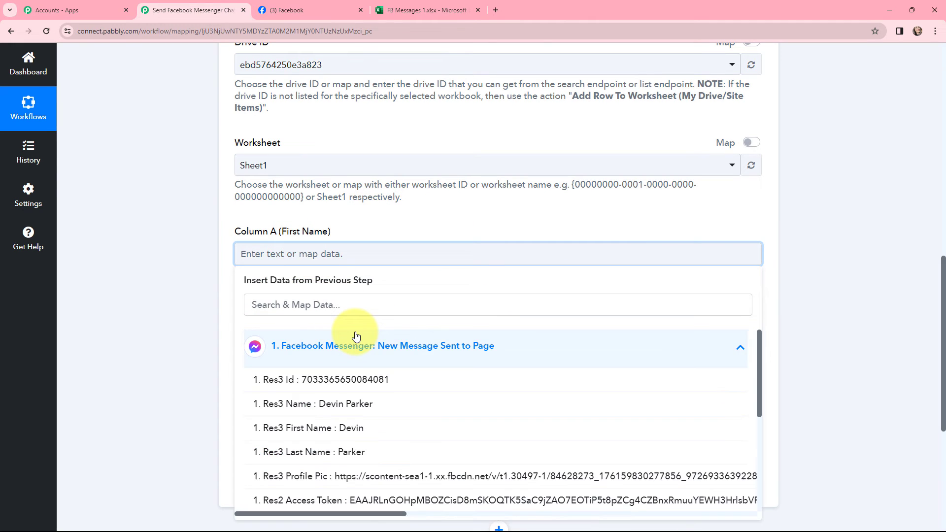
pyautogui.scroll(-1, 355, 207)
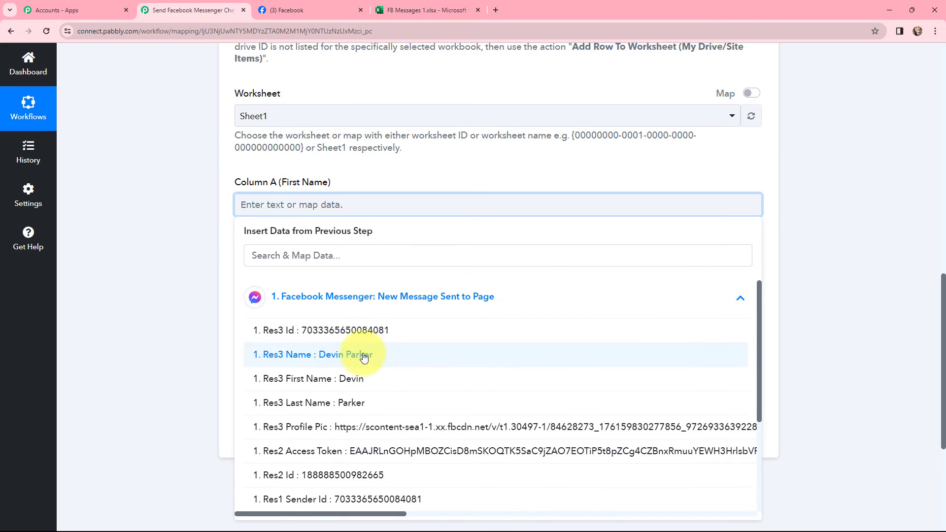
pyautogui.click(302, 380)
pyautogui.click(204, 212)
# Map Column B (Last Name) to the trigger's Res3 Last Name value
pyautogui.click(302, 288)
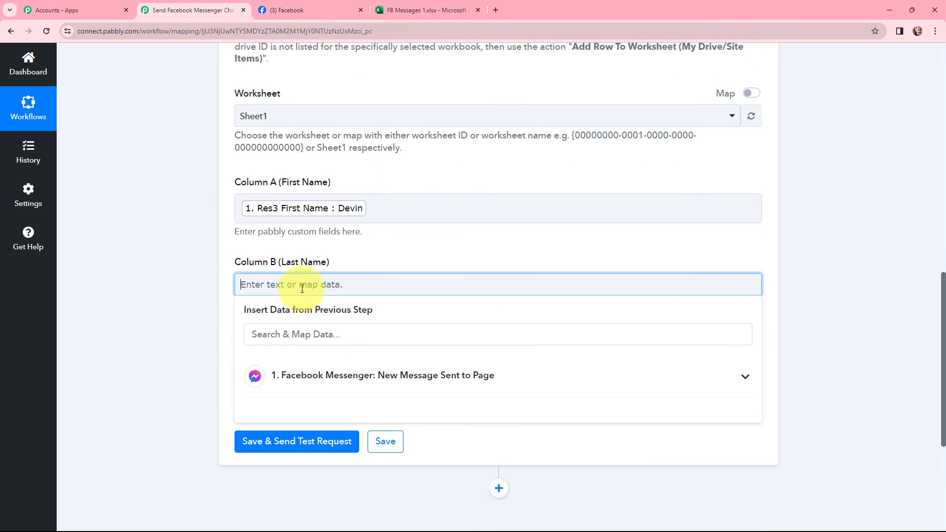
pyautogui.click(348, 375)
pyautogui.click(348, 482)
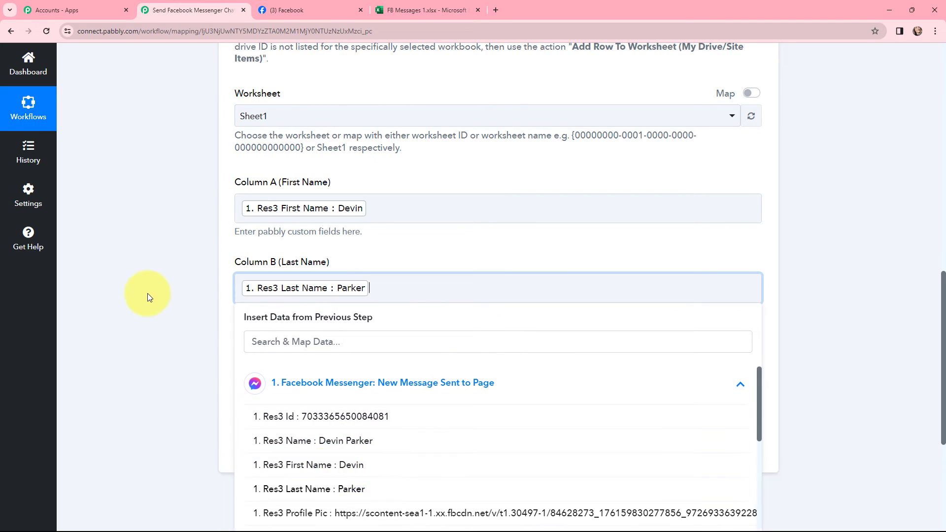
pyautogui.click(150, 297)
# Map Column C (Message) to the trigger's Res1 Message Text value
pyautogui.scroll(-3, 345, 207)
pyautogui.click(312, 216)
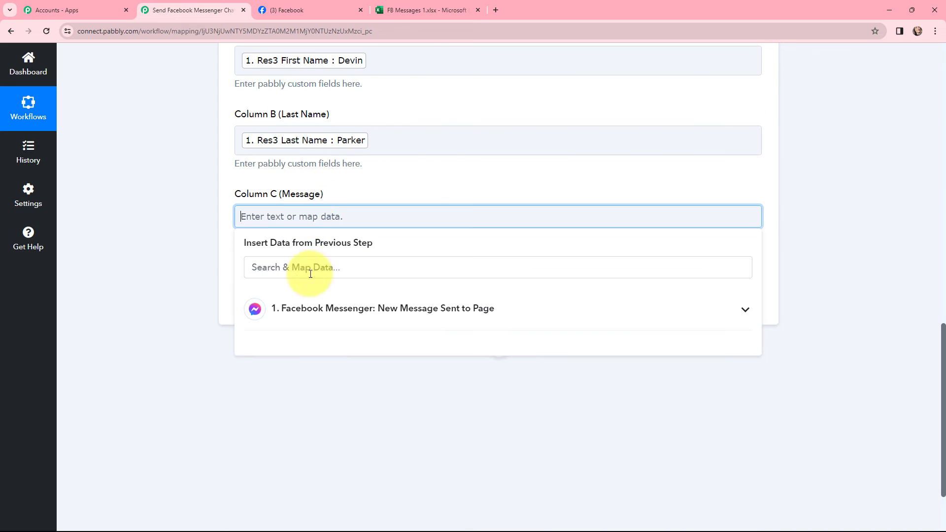
pyautogui.click(264, 306)
pyautogui.scroll(-3, 409, 411)
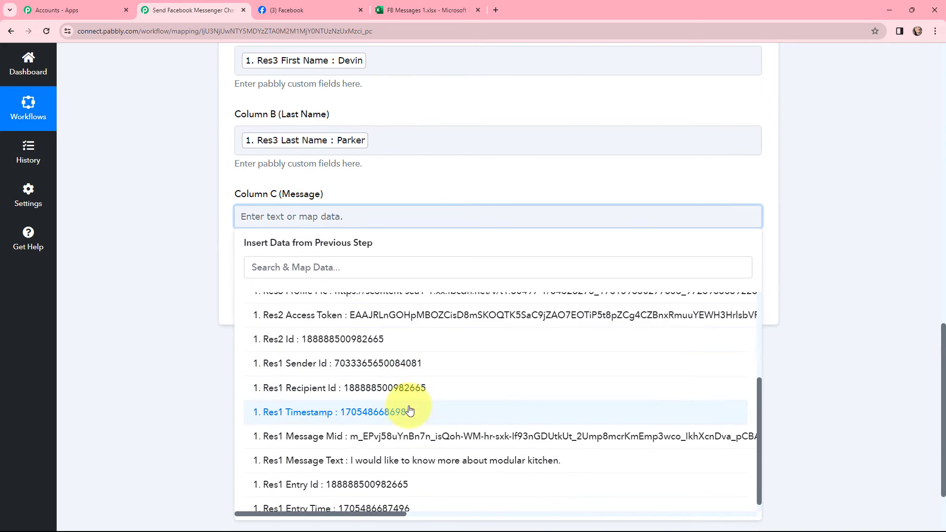
pyautogui.click(411, 466)
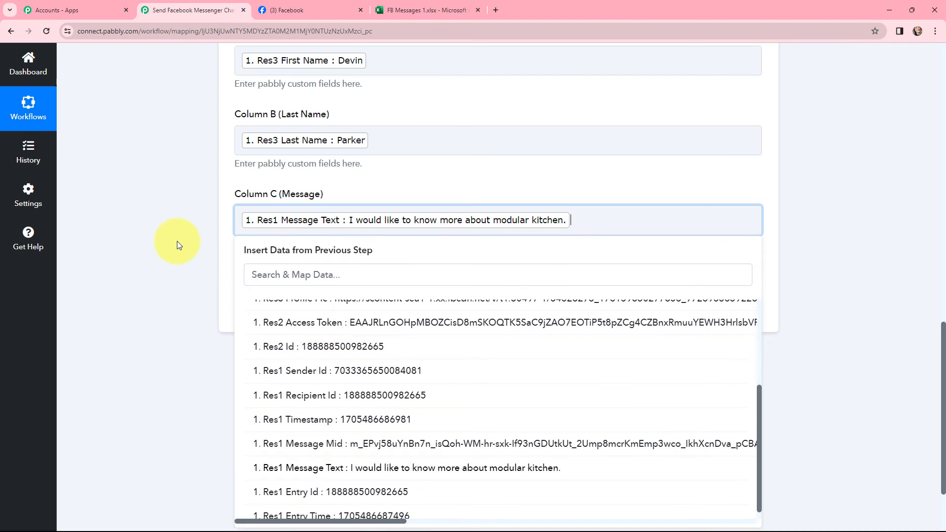
pyautogui.click(177, 241)
pyautogui.scroll(2, 176, 241)
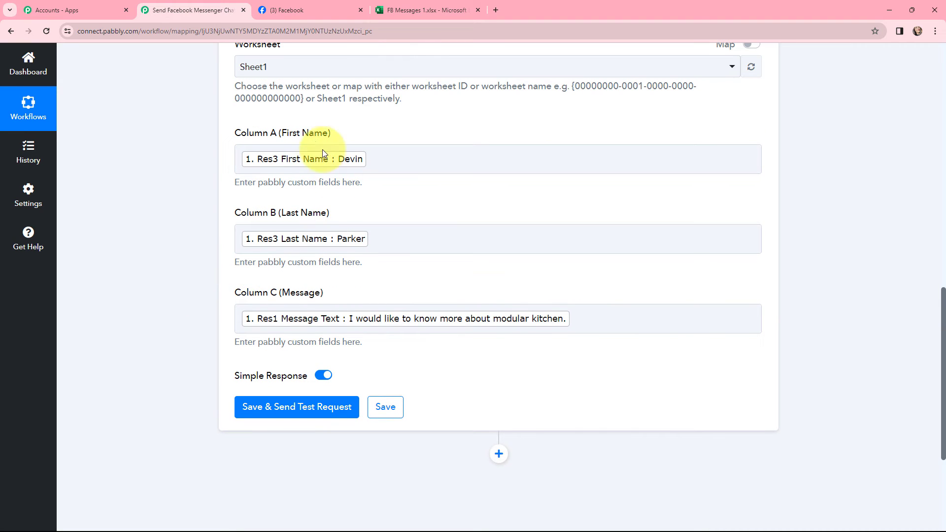
pyautogui.click(419, 229)
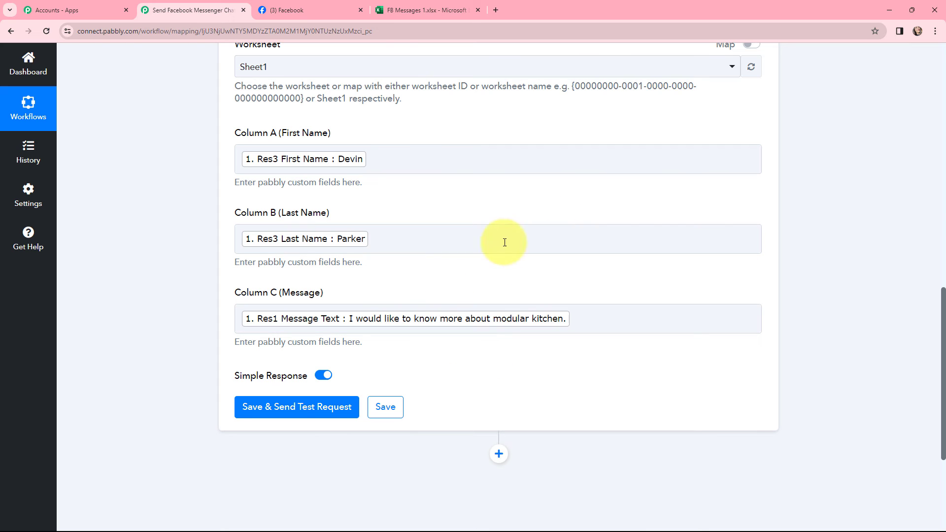
# Save the Excel action with a test request, check its response and the FB Messages 1 worksheet, and return to the workflow
pyautogui.click(302, 408)
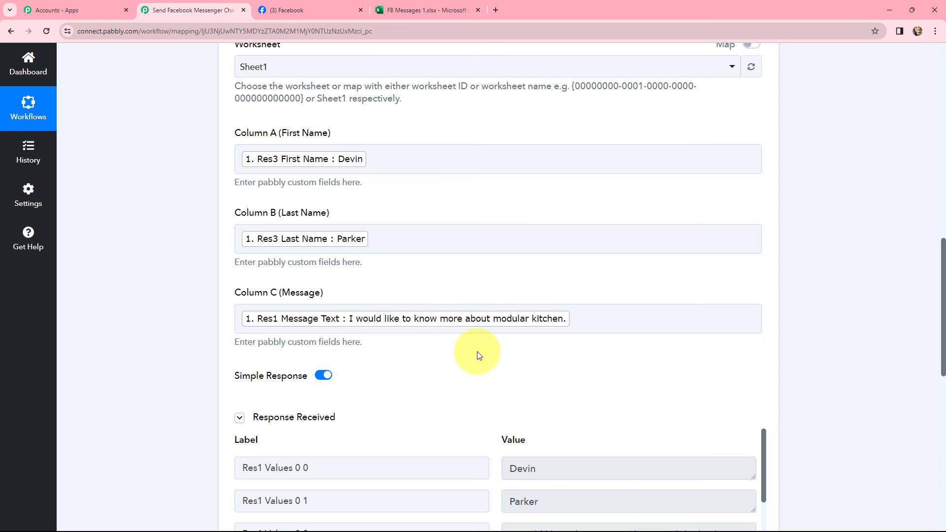
pyautogui.scroll(-3, 479, 355)
pyautogui.scroll(-2, 492, 261)
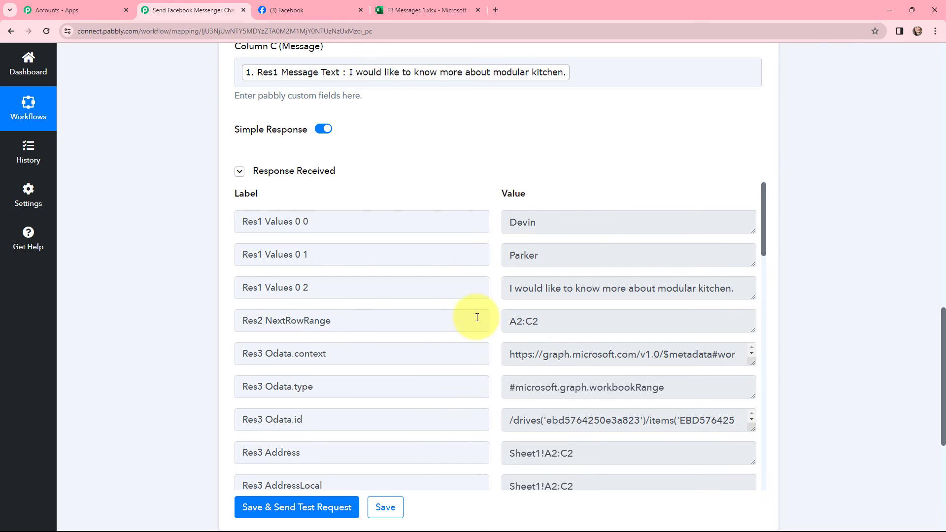
pyautogui.click(424, 10)
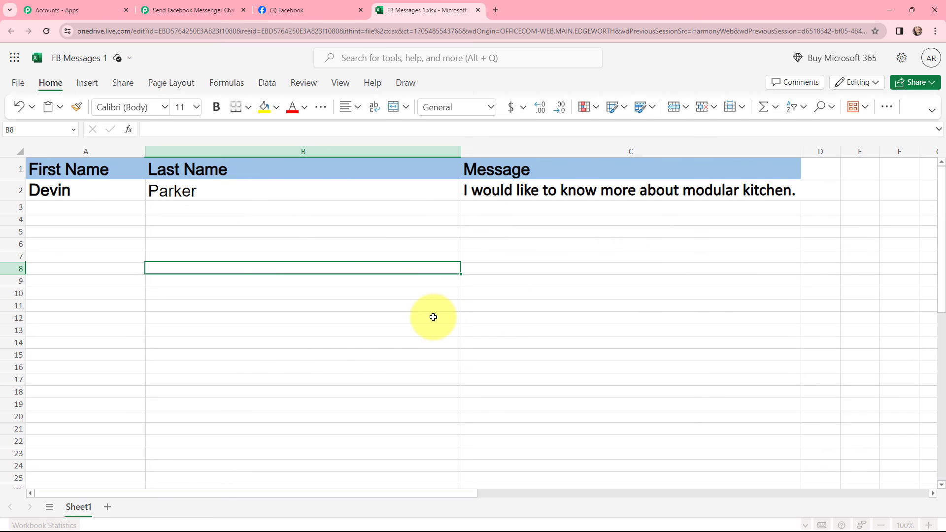
pyautogui.hotkey('ctrl', 'shift', 'Tab')
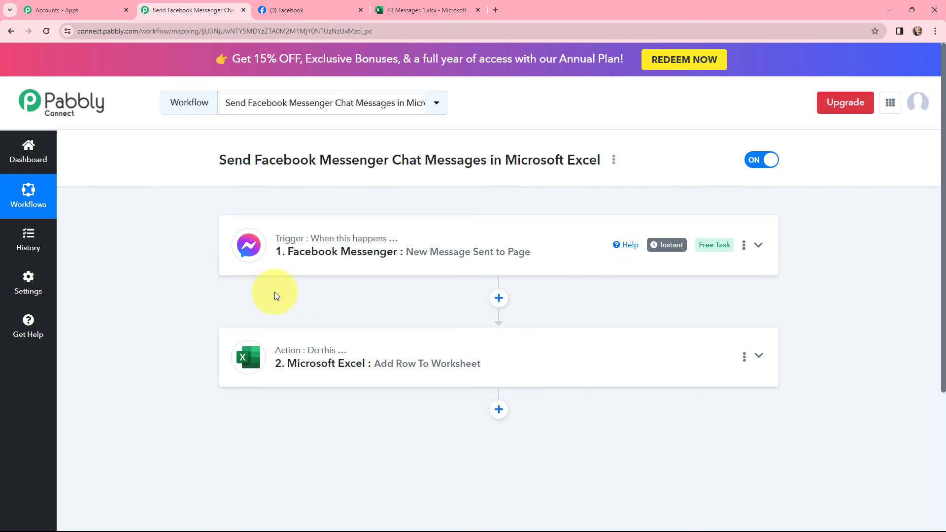